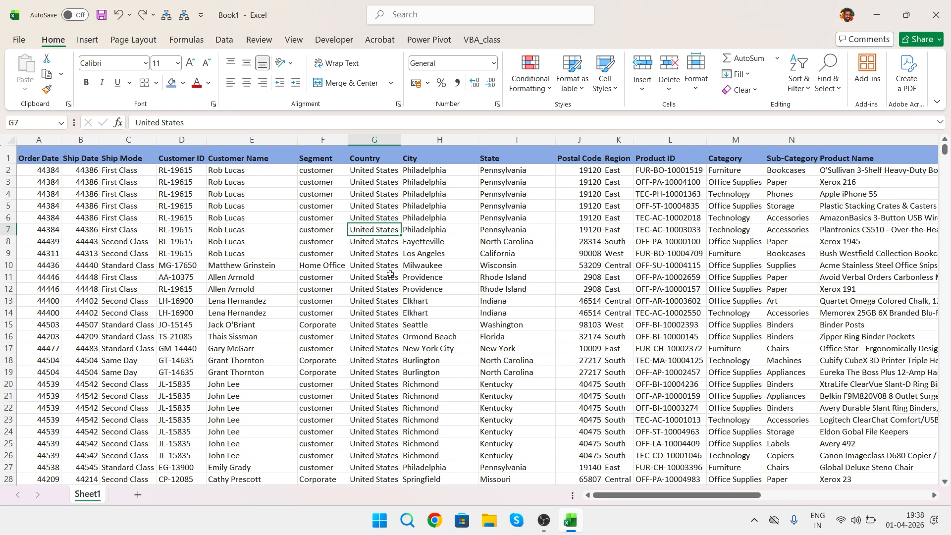
# Step: Create a PivotTable on a new worksheet from the full Sheet1 data range A1:S3305
pyautogui.click(32, 159)
pyautogui.hotkey('ctrl', 'shift', 'Right')
pyautogui.hotkey('ctrl', 'shift', 'Down')
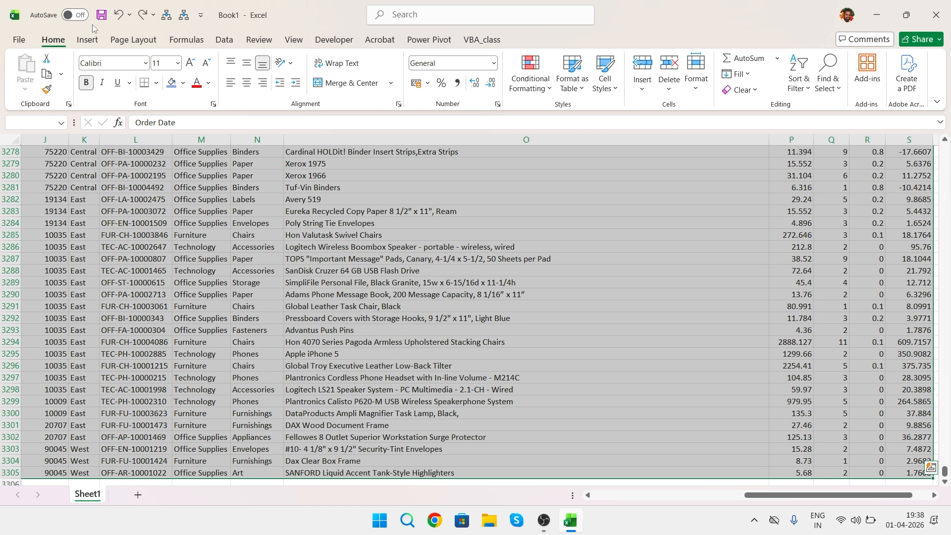
pyautogui.click(89, 41)
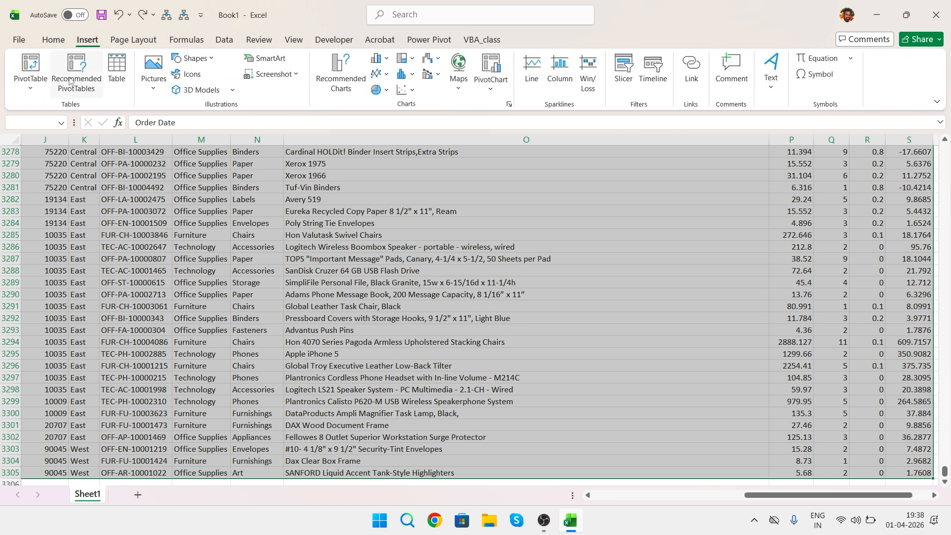
pyautogui.click(27, 92)
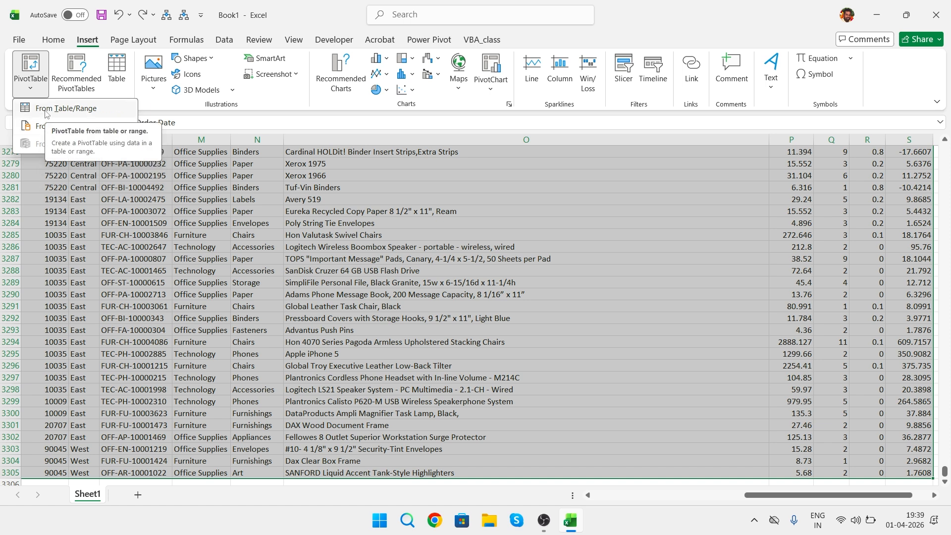
pyautogui.click(45, 108)
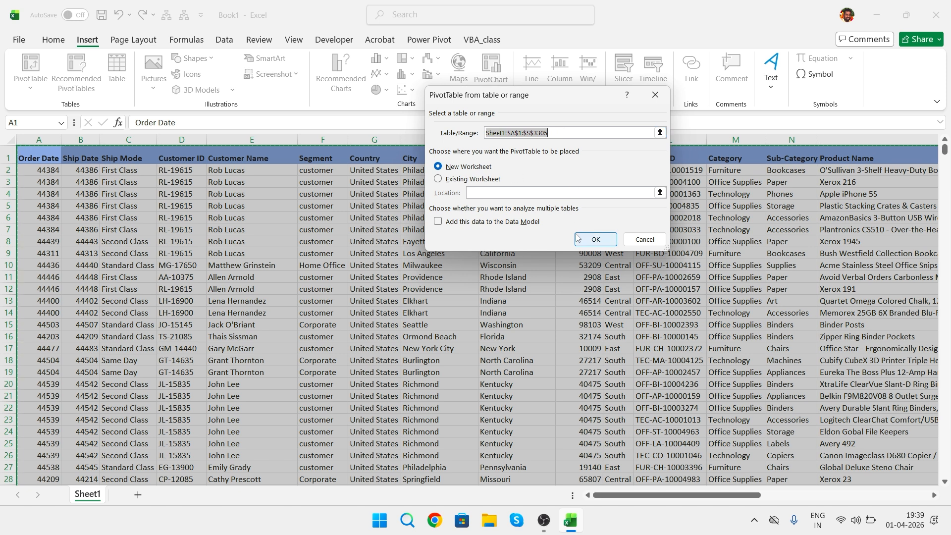
pyautogui.click(590, 240)
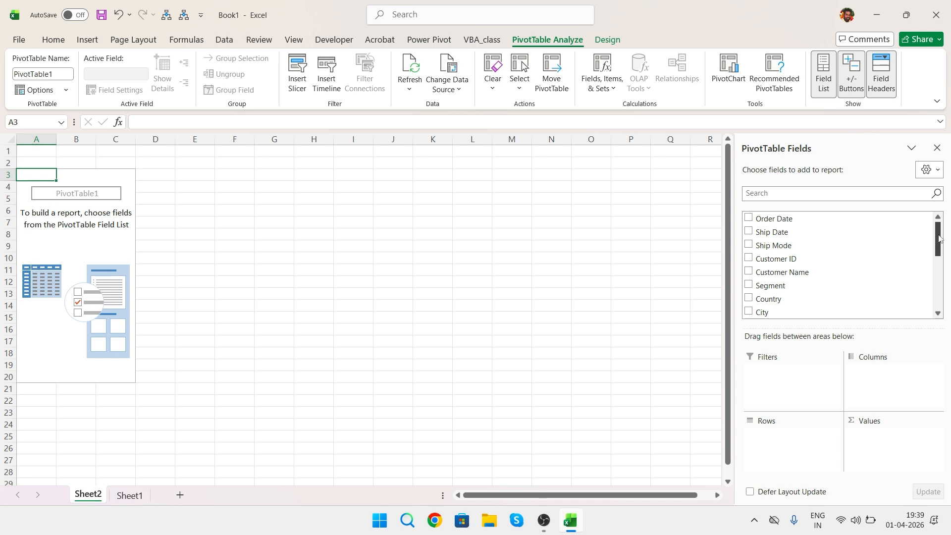
# Step: Examine the source data on Sheet1, especially the Customer ID and Sales columns
pyautogui.moveTo(940, 238)
pyautogui.mouseDown()
pyautogui.moveTo(940, 258)
pyautogui.moveTo(937, 238)
pyautogui.mouseUp()
pyautogui.click(139, 496)
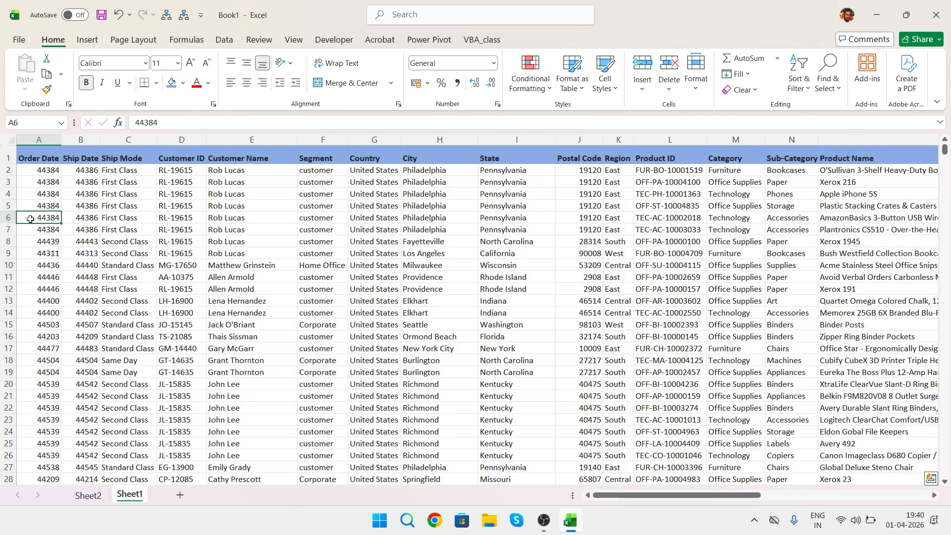
pyautogui.click(30, 219)
pyautogui.moveTo(182, 170); pyautogui.dragTo(186, 255)
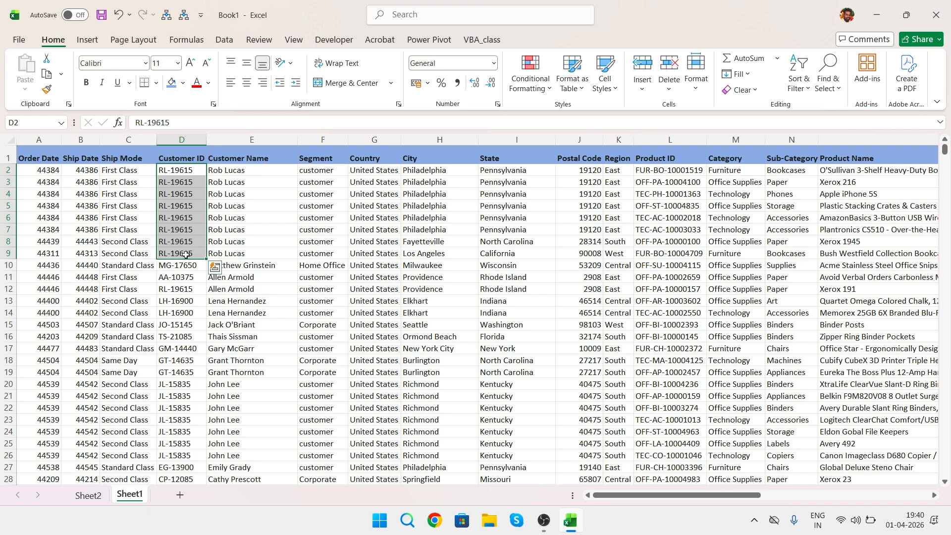
pyautogui.press('Right')
pyautogui.press('Right')
pyautogui.press('Right')
pyautogui.press('Right')
pyautogui.press('Right')
pyautogui.press('Right')
pyautogui.press('Right')
pyautogui.press('Right')
pyautogui.press('Right')
pyautogui.press('Right')
pyautogui.press('Right')
pyautogui.press('Right')
pyautogui.press('Right')
pyautogui.press('Right')
pyautogui.press('Right')
pyautogui.press('Right')
pyautogui.press('Right')
pyautogui.press('Right')
pyautogui.press('Right')
pyautogui.press('Right')
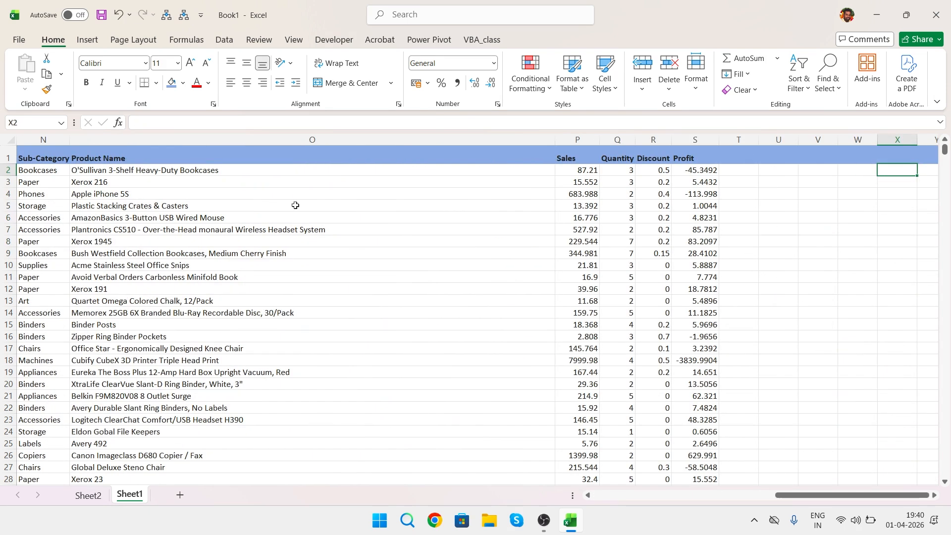
pyautogui.moveTo(575, 170); pyautogui.dragTo(582, 251)
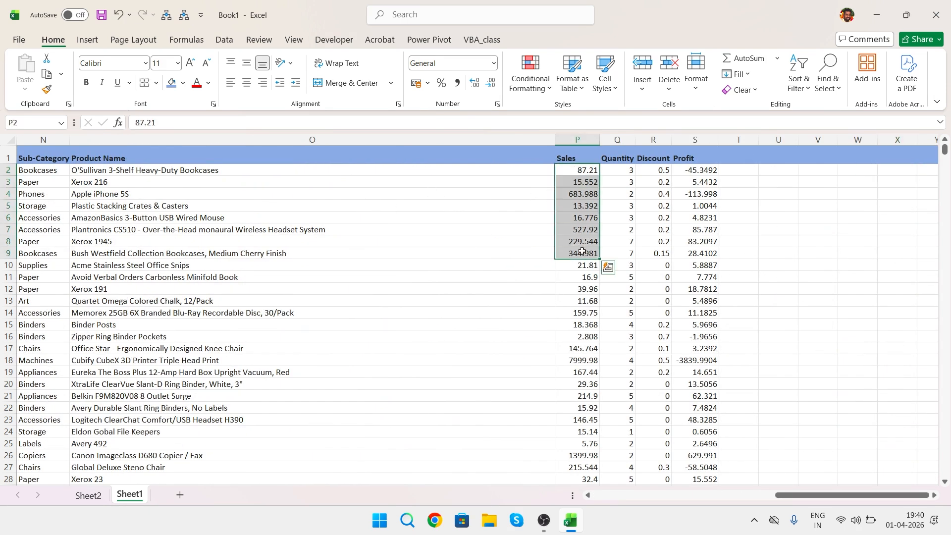
# Step: On Sheet2, add Customer ID to the PivotTable's rows and Sales to its values
pyautogui.click(86, 495)
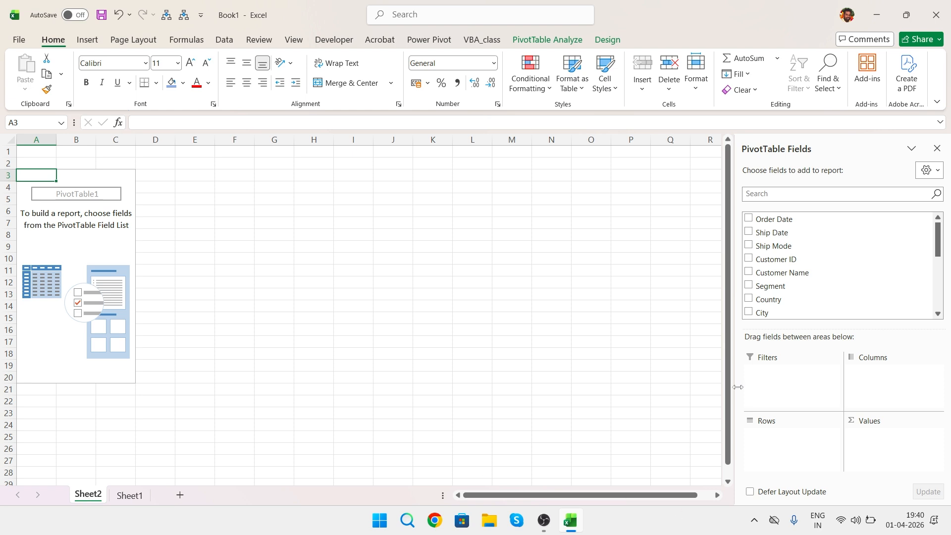
pyautogui.moveTo(769, 261); pyautogui.dragTo(802, 435)
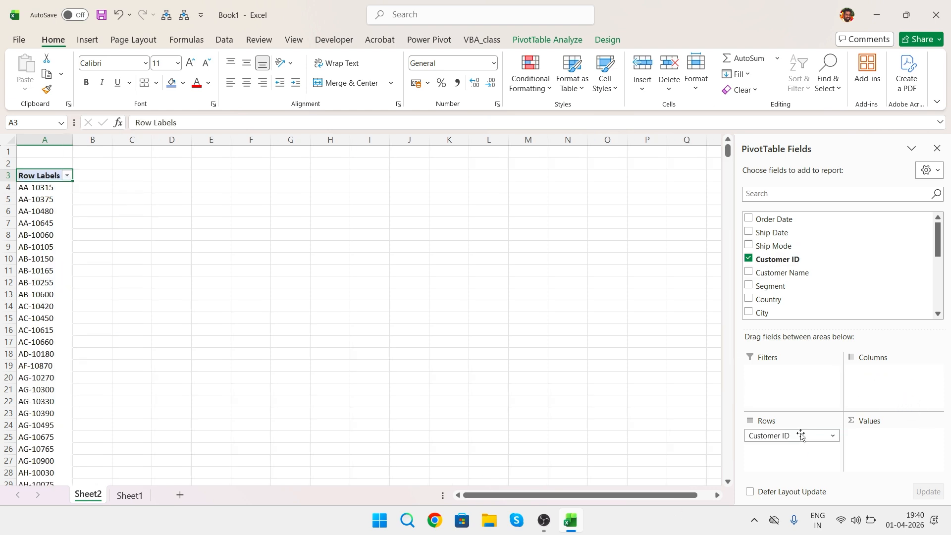
pyautogui.moveTo(938, 239); pyautogui.dragTo(947, 317)
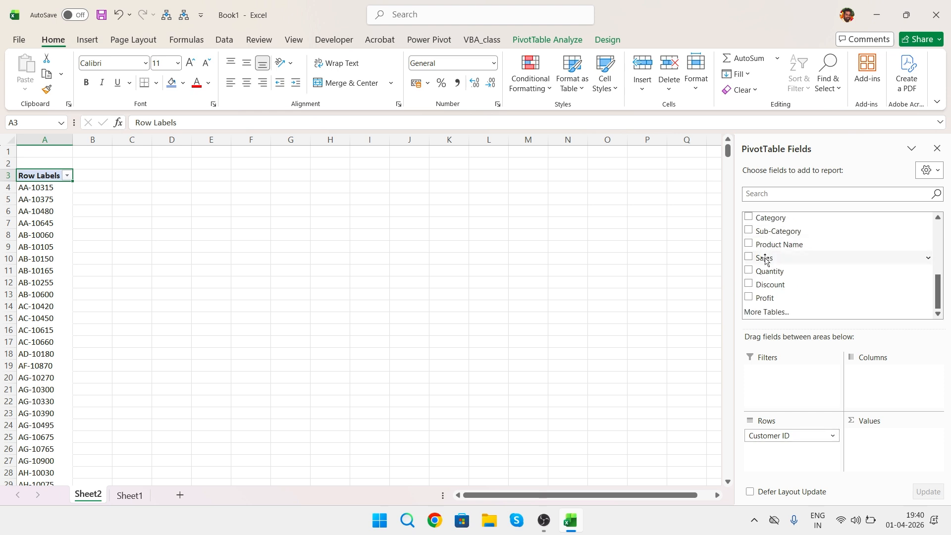
pyautogui.moveTo(764, 260); pyautogui.dragTo(880, 438)
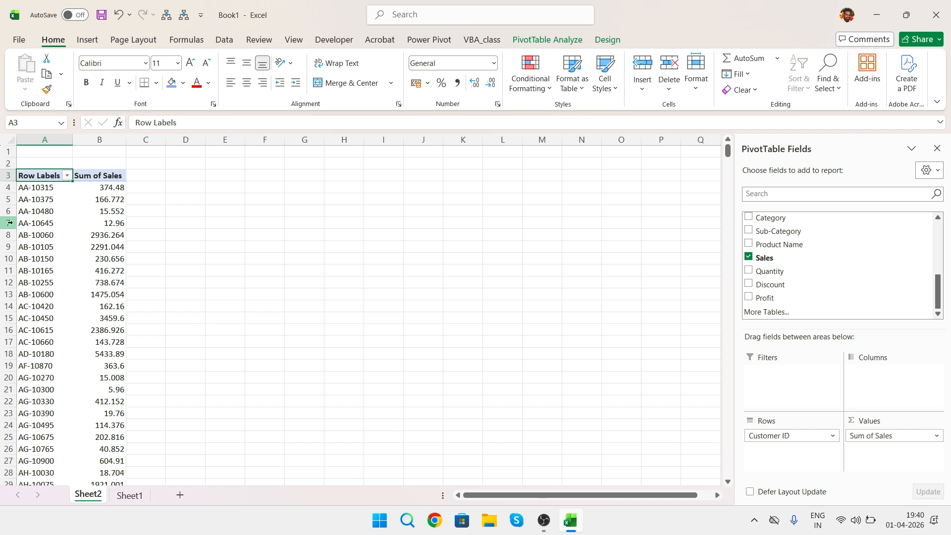
# Step: Review the list of customer IDs and their summed sales in the PivotTable
pyautogui.click(43, 187)
pyautogui.click(44, 242)
pyautogui.press('Down')
pyautogui.press('Down')
pyautogui.press('Down')
pyautogui.press('Down')
pyautogui.press('Down')
pyautogui.press('Down')
pyautogui.press('Down')
pyautogui.press('Down')
pyautogui.press('Down')
pyautogui.press('Down')
pyautogui.press('Down')
pyautogui.press('Down')
pyautogui.press('Down')
pyautogui.press('Down')
pyautogui.press('Down')
pyautogui.press('Down')
pyautogui.press('Down')
pyautogui.press('Down')
pyautogui.press('Down')
pyautogui.press('Down')
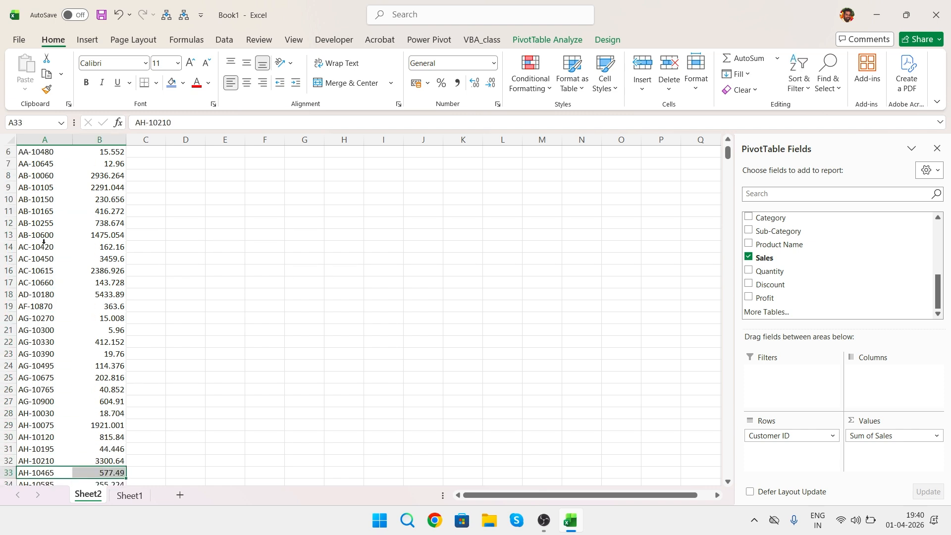
pyautogui.press('Up')
pyautogui.press('Up')
pyautogui.press('Up')
pyautogui.press('Up')
pyautogui.press('Up')
pyautogui.press('Up')
pyautogui.press('Up')
pyautogui.press('Up')
pyautogui.press('Up')
pyautogui.press('Up')
pyautogui.press('Up')
pyautogui.press('Up')
pyautogui.press('Up')
pyautogui.press('Up')
pyautogui.press('Up')
pyautogui.press('Up')
pyautogui.press('Up')
pyautogui.press('Up')
pyautogui.press('Up')
pyautogui.press('Up')
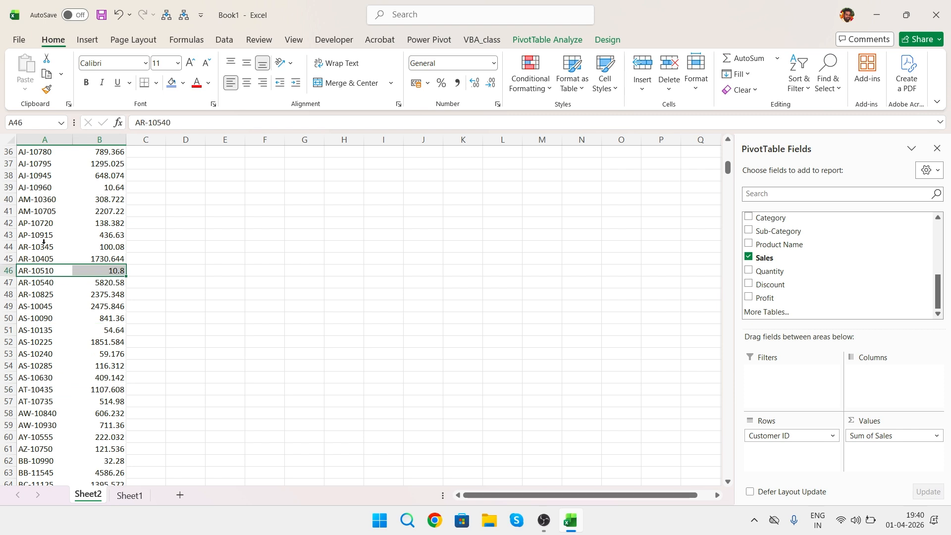
pyautogui.press('Up')
pyautogui.press('Up')
pyautogui.press('Up')
pyautogui.press('Up')
pyautogui.press('Up')
pyautogui.press('Up')
pyautogui.press('Up')
pyautogui.press('Up')
pyautogui.press('Up')
pyautogui.press('Up')
pyautogui.press('Up')
pyautogui.press('Up')
pyautogui.press('Up')
pyautogui.press('Up')
pyautogui.press('Up')
pyautogui.press('Up')
pyautogui.press('Up')
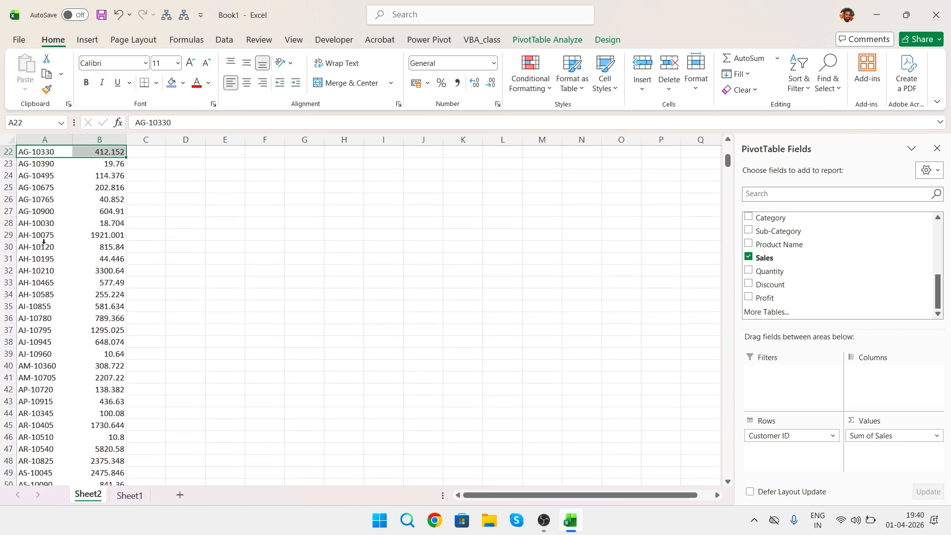
pyautogui.press('Up')
pyautogui.press('Up')
pyautogui.press('Up')
pyautogui.press('Up')
pyautogui.press('Up')
pyautogui.press('Up')
pyautogui.press('Up')
pyautogui.press('Up')
pyautogui.press('Up')
pyautogui.press('Up')
pyautogui.press('Up')
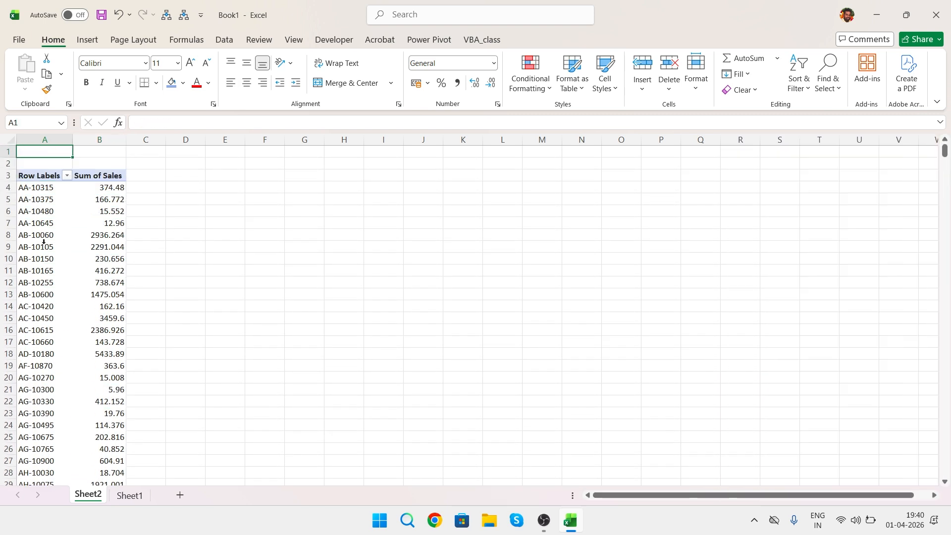
pyautogui.click(104, 200)
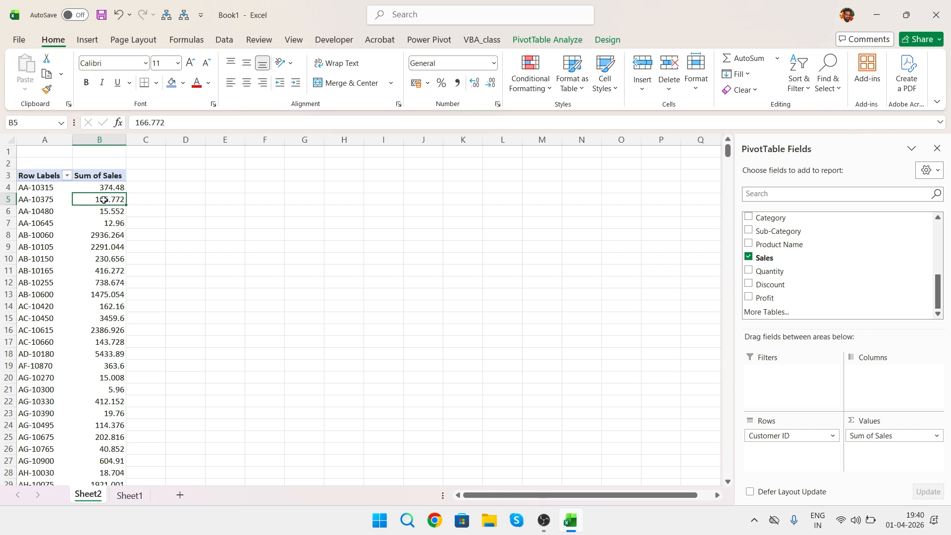
pyautogui.moveTo(104, 201)
pyautogui.click(28, 139)
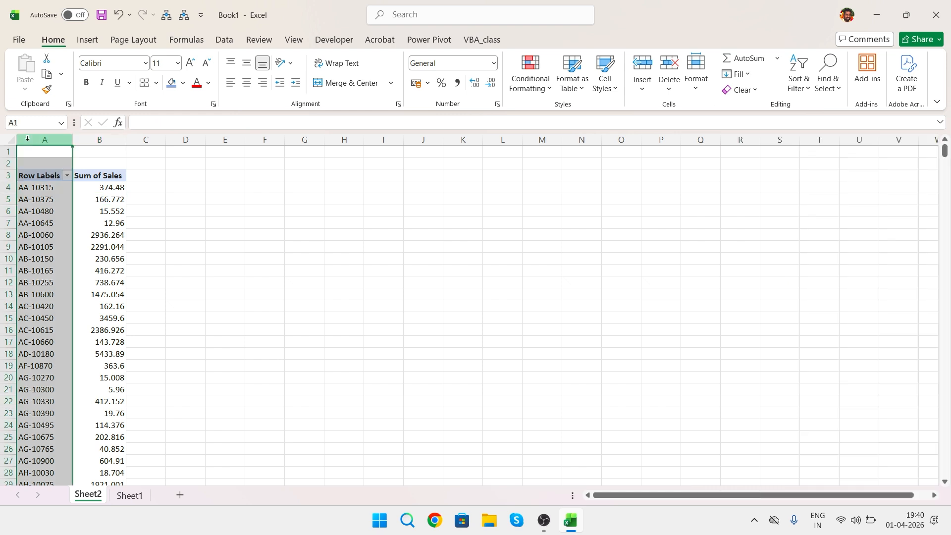
pyautogui.click(49, 188)
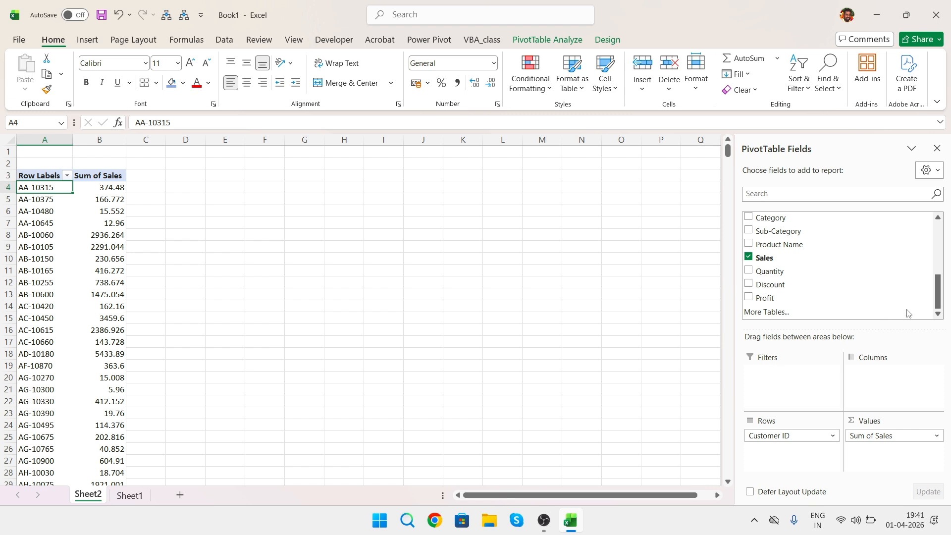
# Step: Try Country as the PivotTable's report filter with multiple item selection enabled
pyautogui.moveTo(939, 292); pyautogui.dragTo(935, 226)
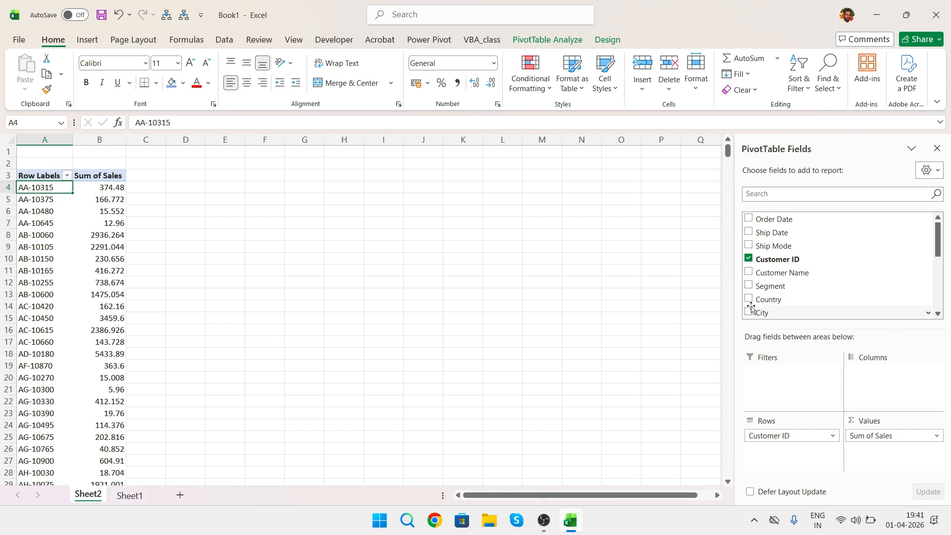
pyautogui.moveTo(752, 301); pyautogui.dragTo(775, 394)
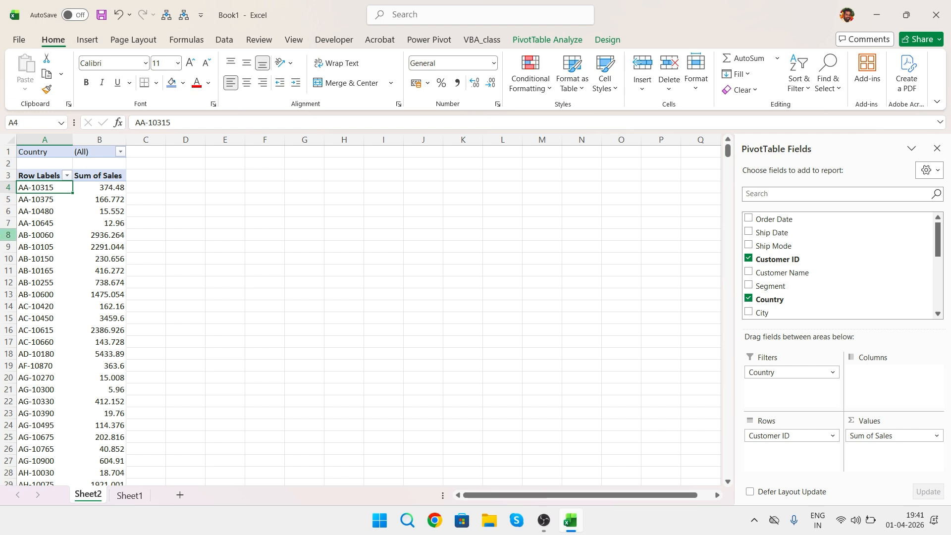
pyautogui.click(120, 152)
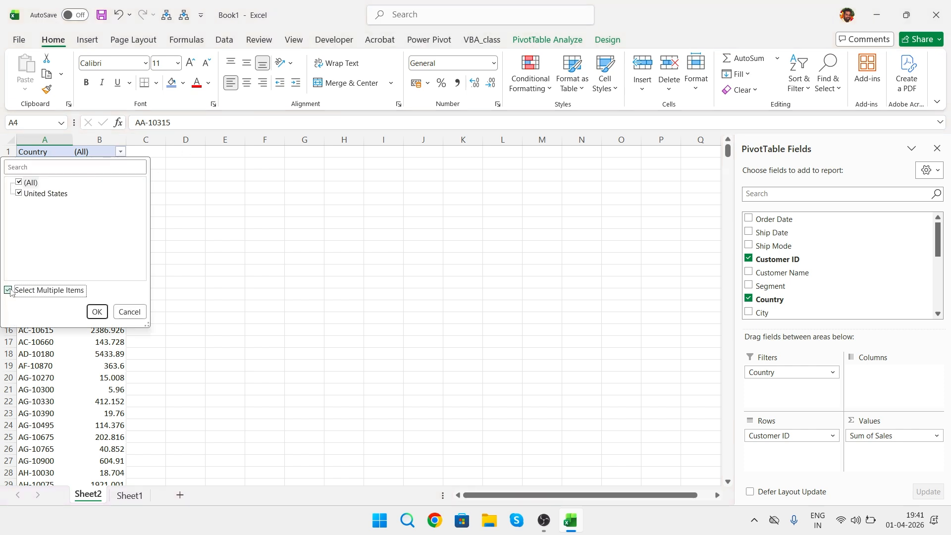
pyautogui.click(96, 311)
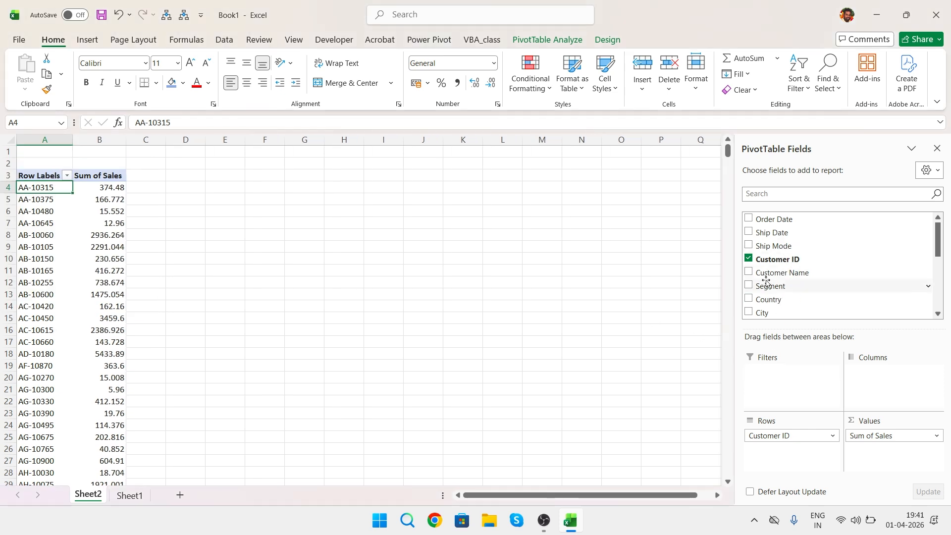
# Step: Add Segment as a report filter, enable multiple item selection, and show only the Corporate segment
pyautogui.moveTo(771, 286); pyautogui.dragTo(789, 372)
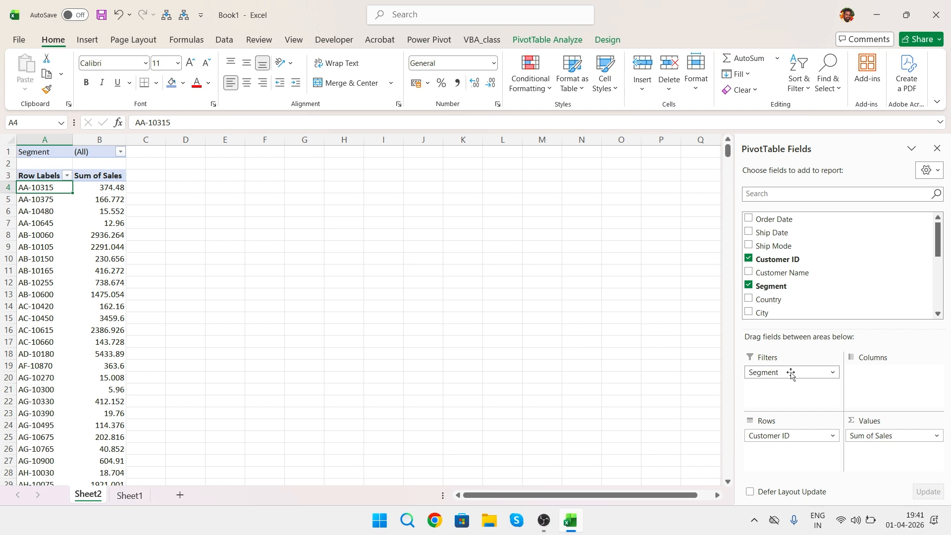
pyautogui.click(121, 152)
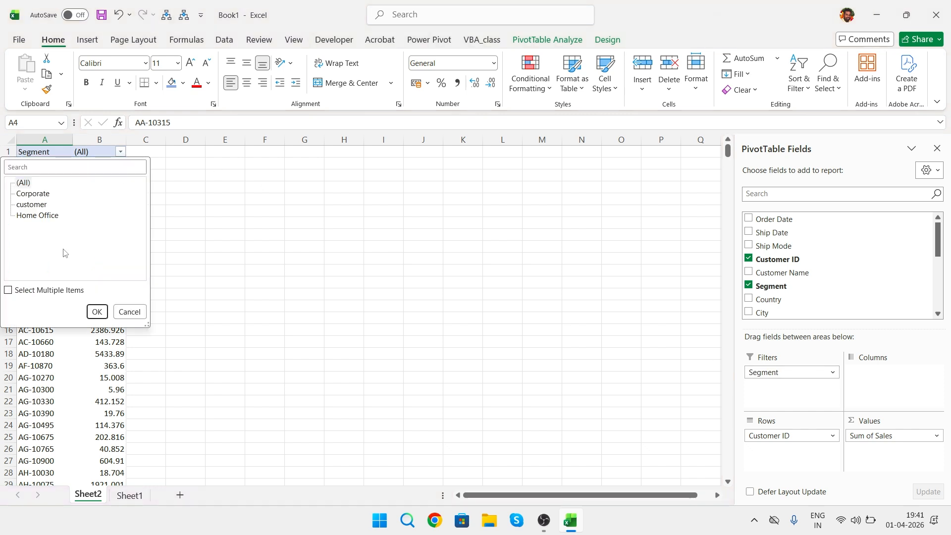
pyautogui.click(20, 290)
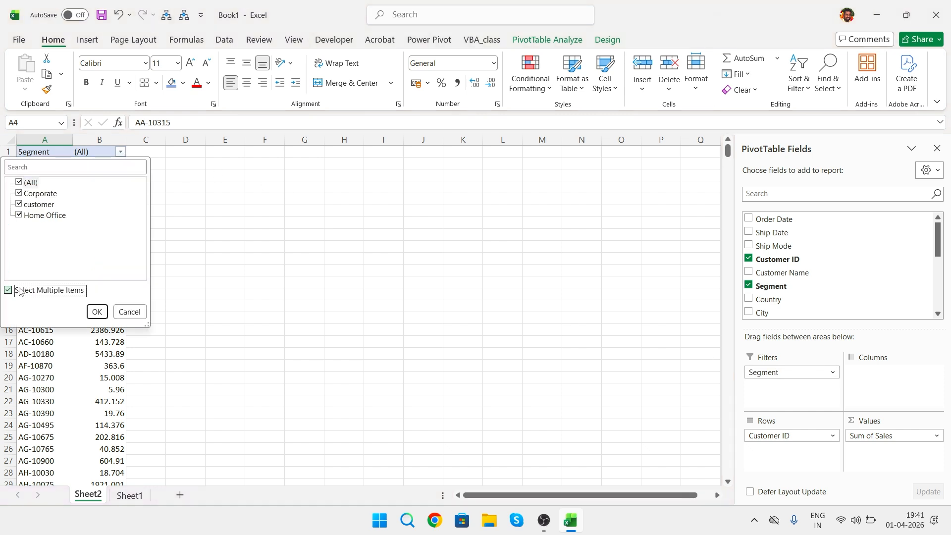
pyautogui.click(20, 183)
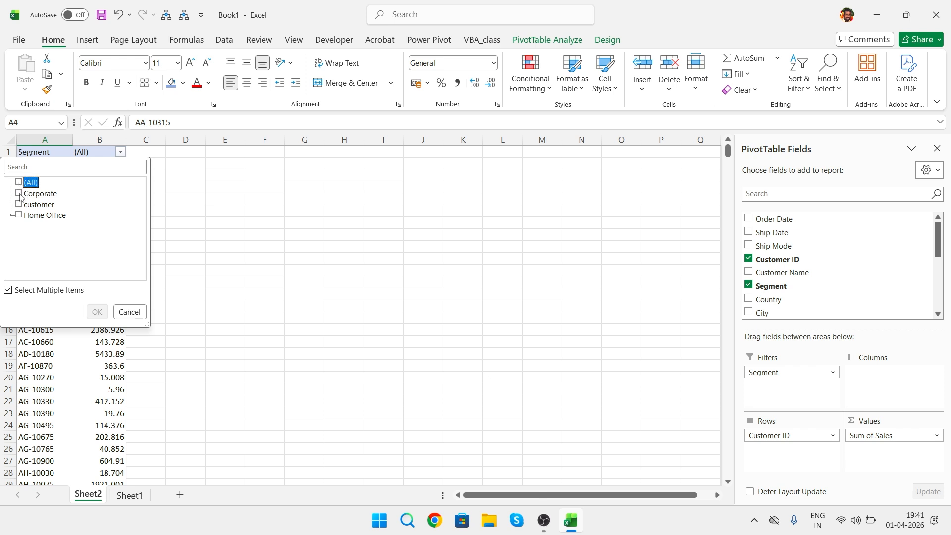
pyautogui.click(20, 193)
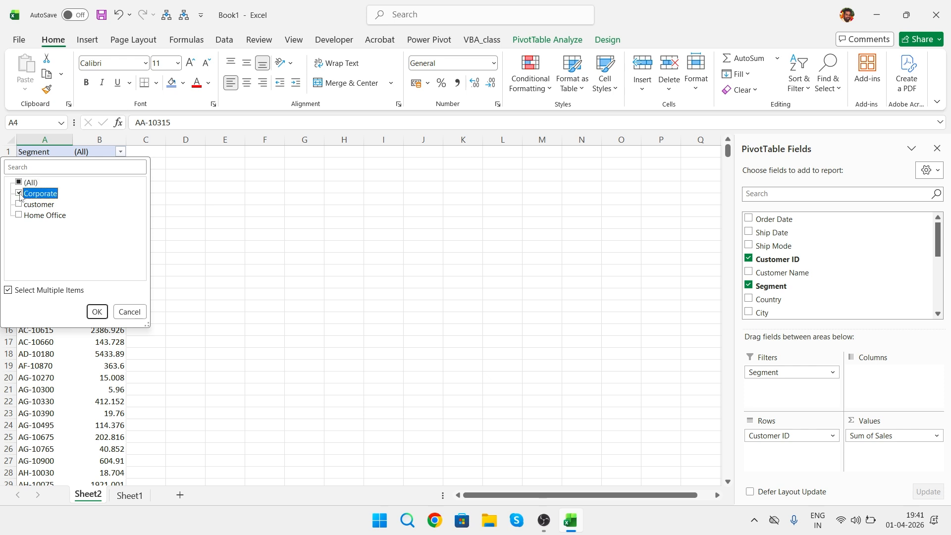
pyautogui.click(97, 312)
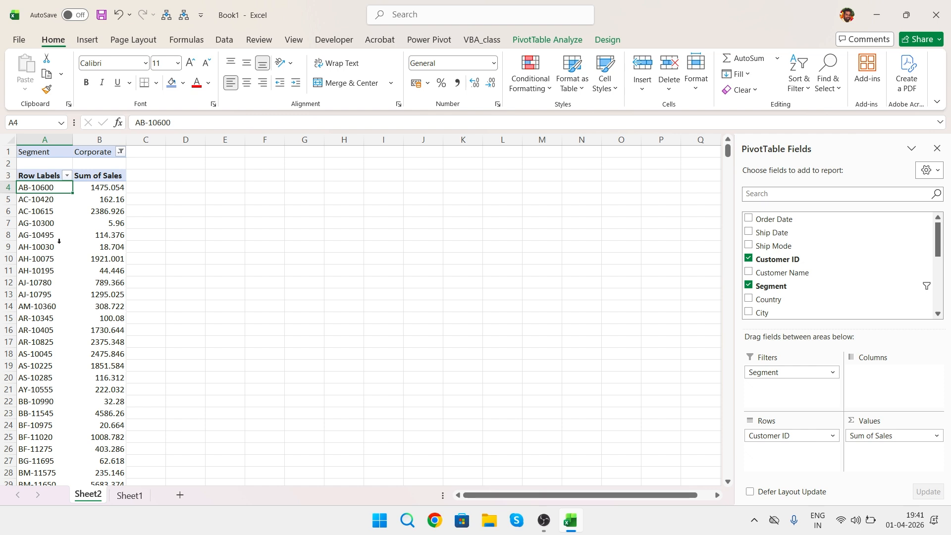
# Step: Include the customer segment alongside Corporate in the Segment filter and check the filter's selection
pyautogui.click(120, 151)
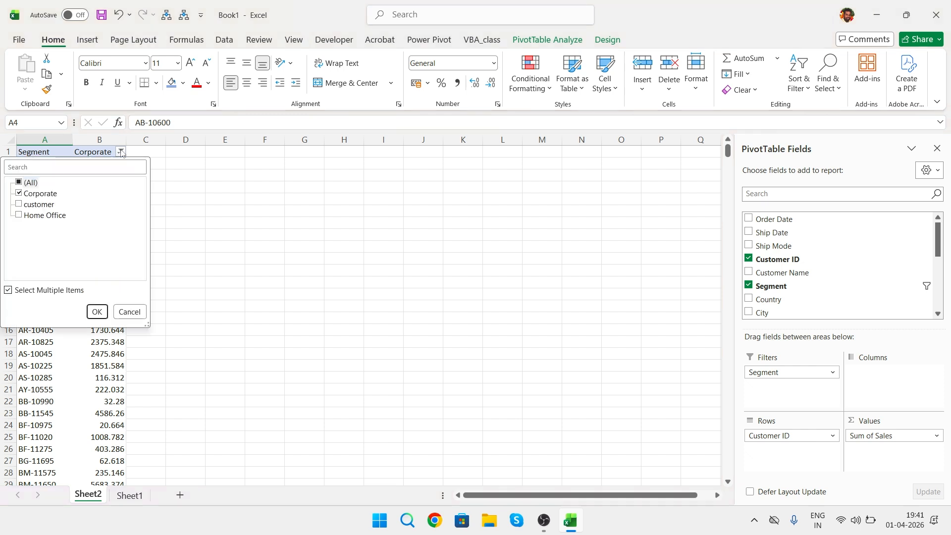
pyautogui.click(19, 204)
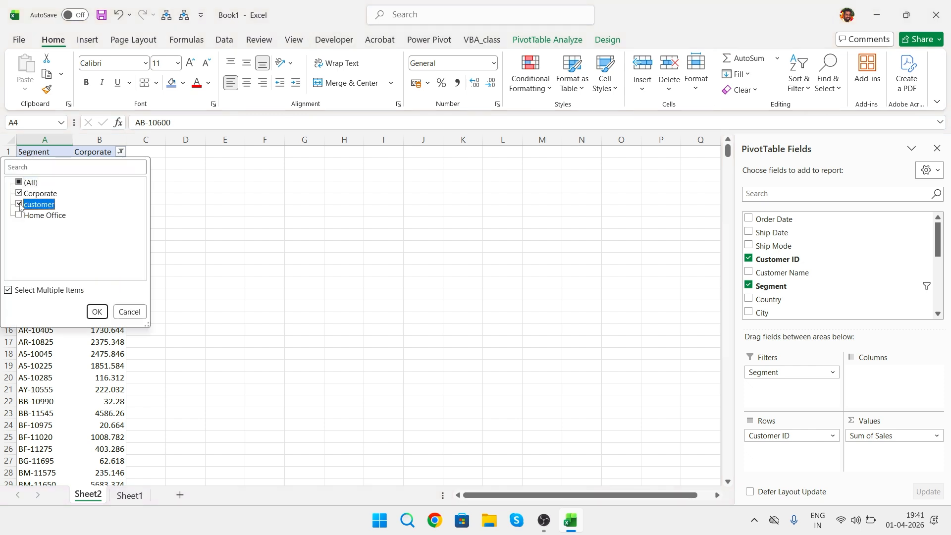
pyautogui.click(105, 308)
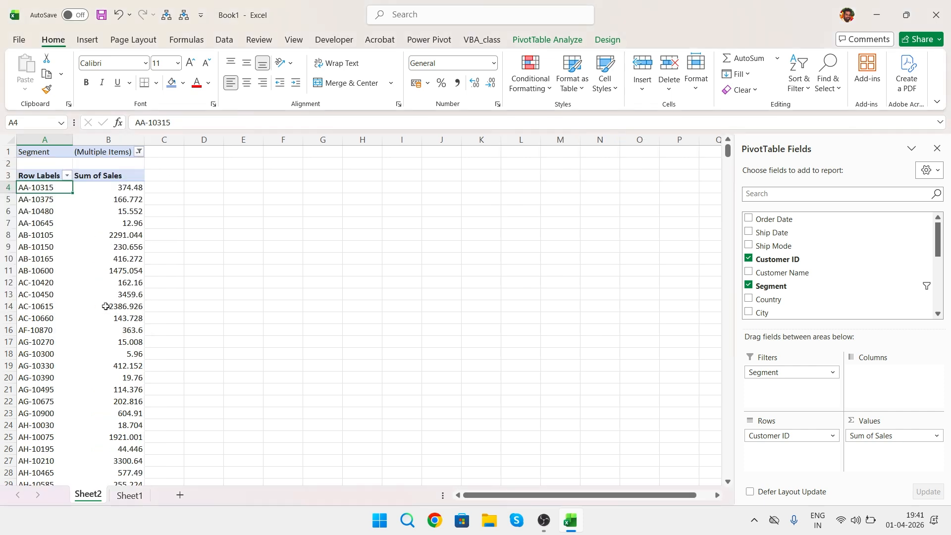
pyautogui.moveTo(105, 306)
pyautogui.click(139, 152)
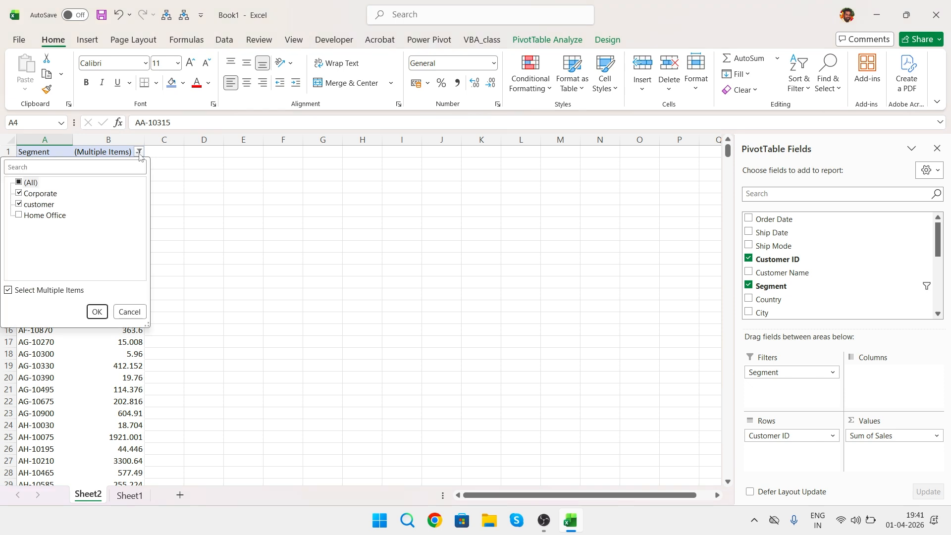
pyautogui.click(109, 382)
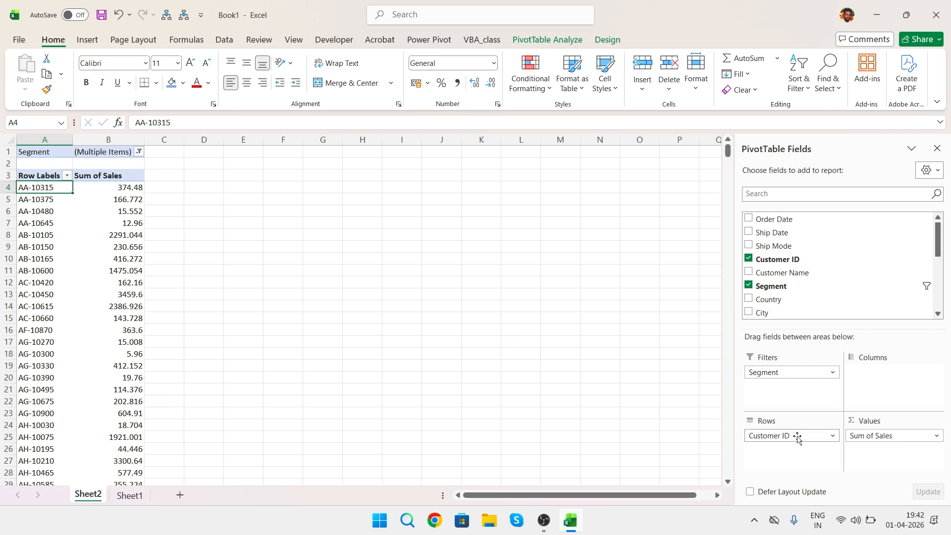
# Step: Move the Segment field from the report filter to the PivotTable's columns, keeping Customer ID in the rows
pyautogui.click(39, 203)
pyautogui.moveTo(39, 203); pyautogui.dragTo(24, 357)
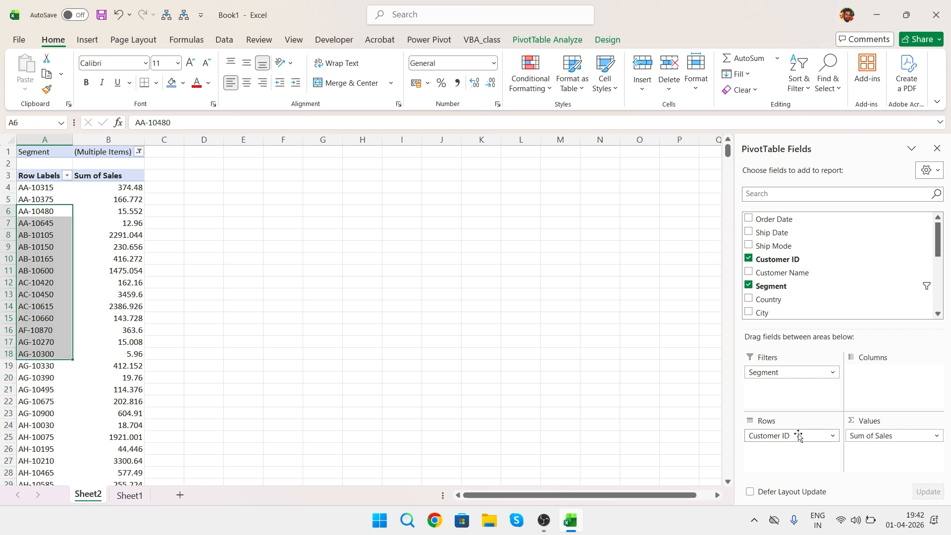
pyautogui.moveTo(799, 436); pyautogui.dragTo(809, 471)
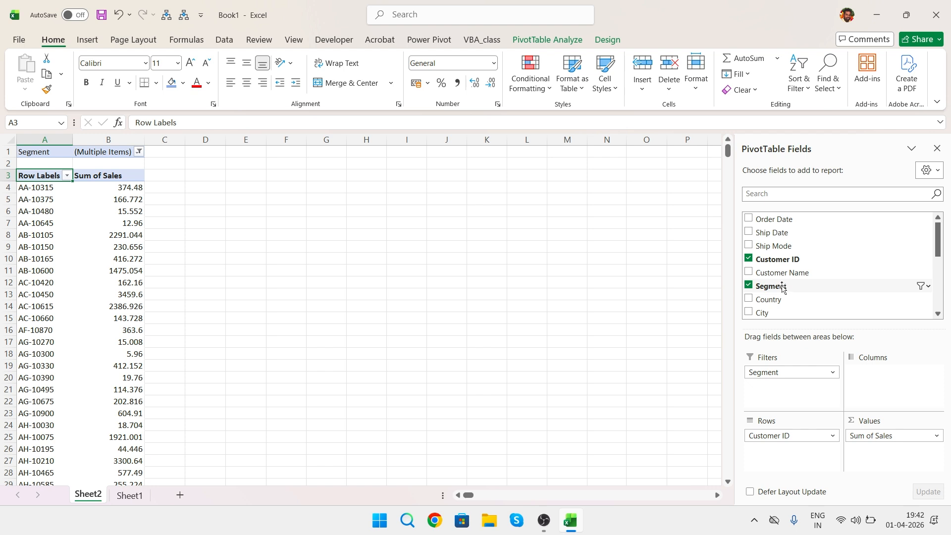
pyautogui.moveTo(782, 287); pyautogui.dragTo(890, 374)
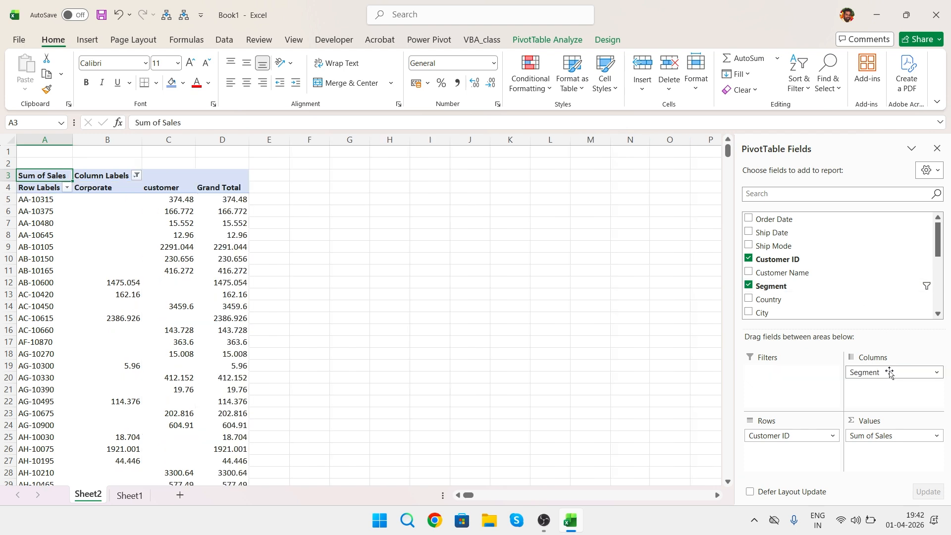
# Step: Examine the first customer's sales under the Corporate and customer segments and review the upper block of segment values with grand totals
pyautogui.click(90, 188)
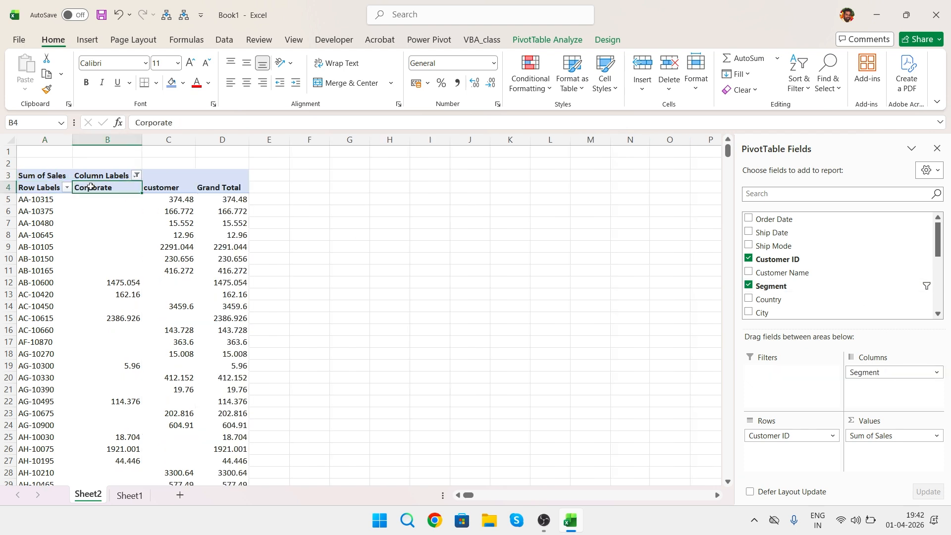
pyautogui.click(21, 199)
pyautogui.click(100, 200)
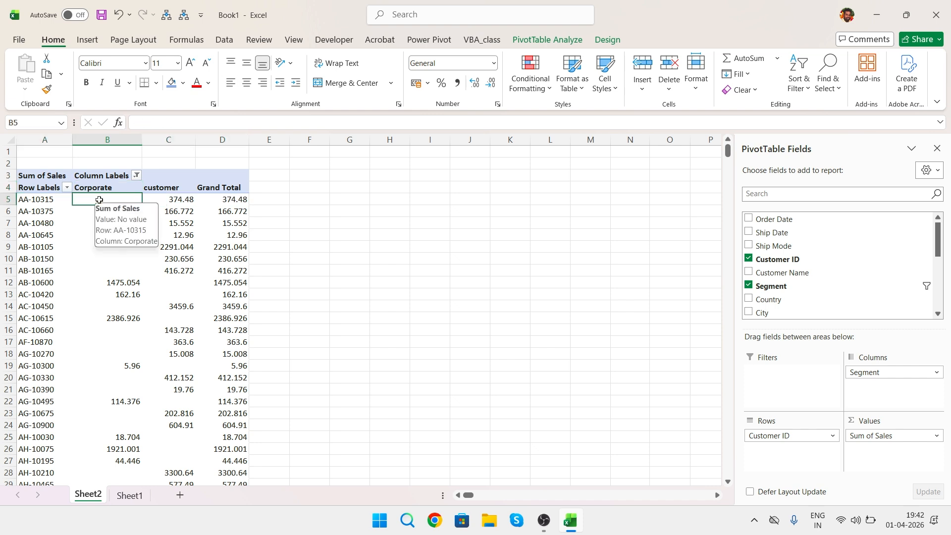
pyautogui.click(162, 199)
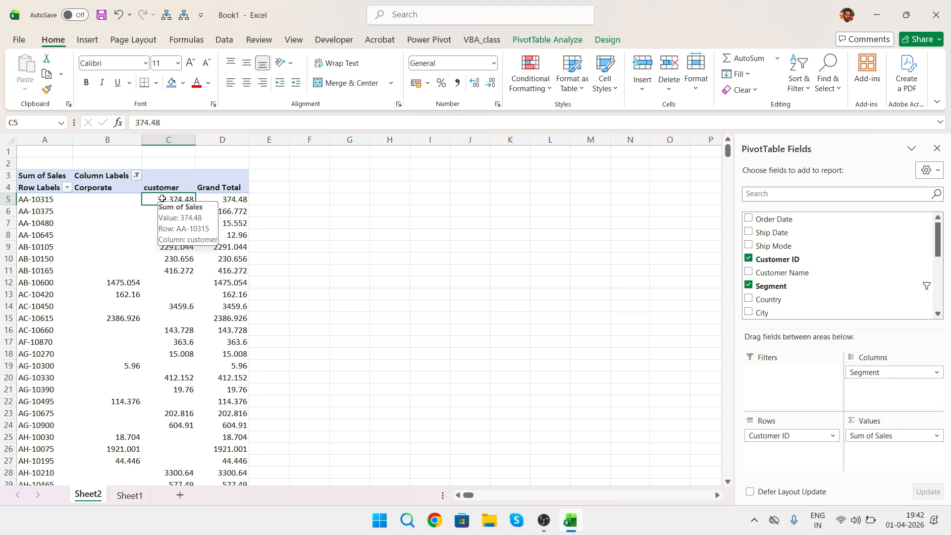
pyautogui.click(49, 200)
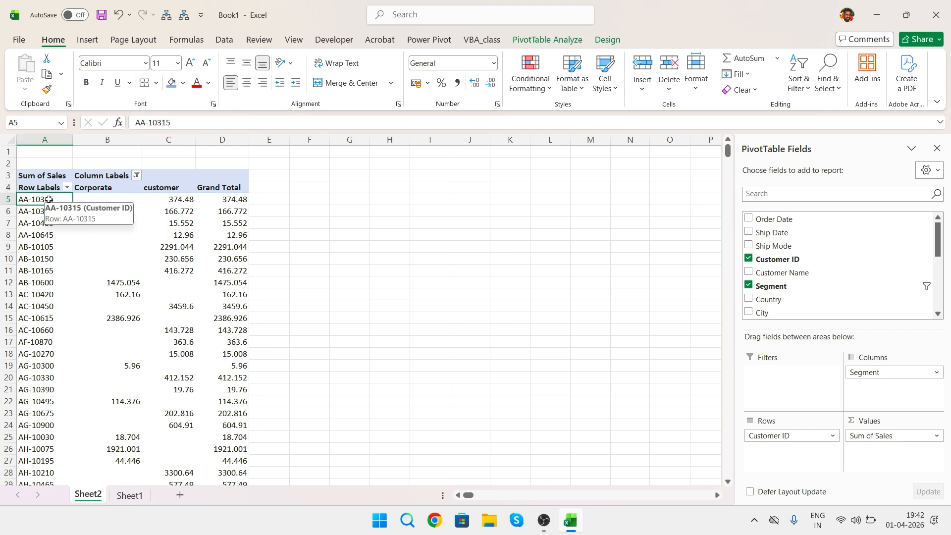
pyautogui.moveTo(113, 189); pyautogui.dragTo(209, 282)
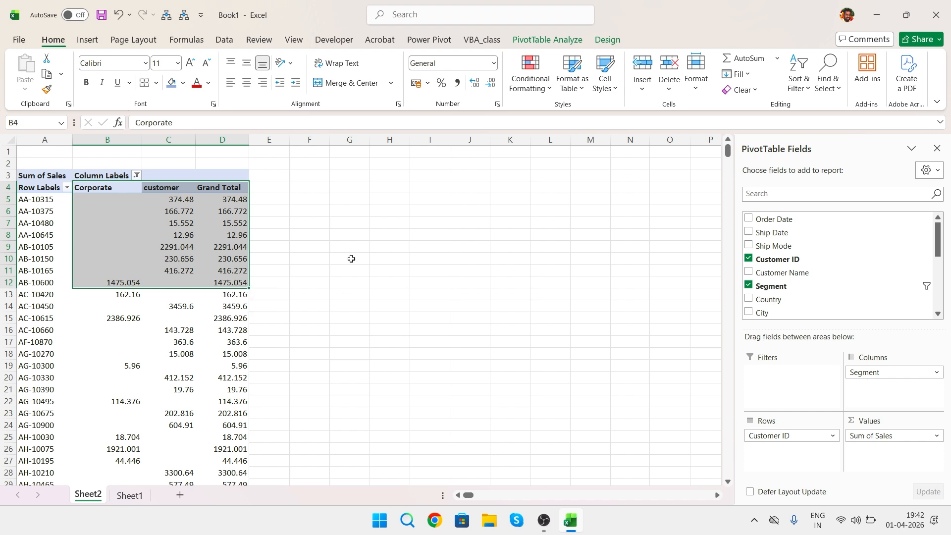
# Step: Enable the Classic PivotTable layout with dragging of fields in the grid in the PivotTable's display options
pyautogui.click(45, 224)
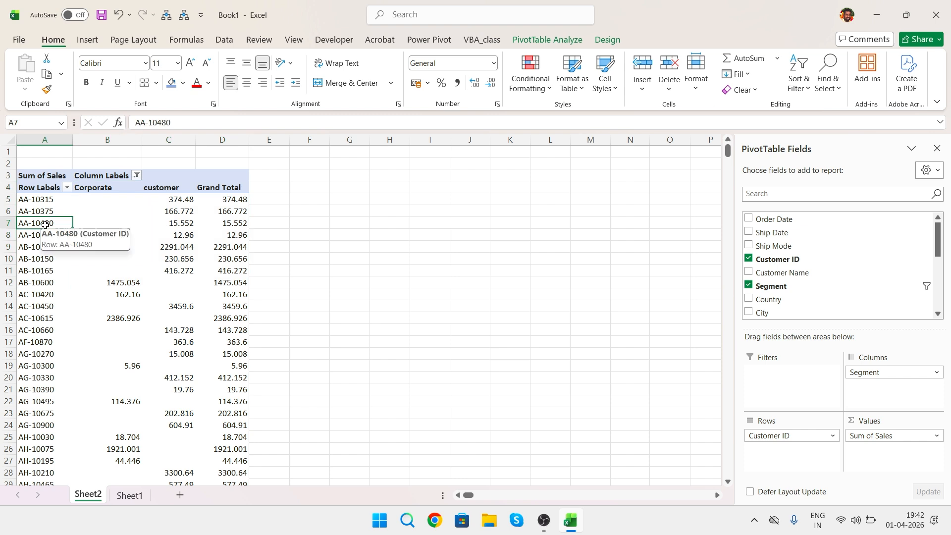
pyautogui.rightClick(45, 224)
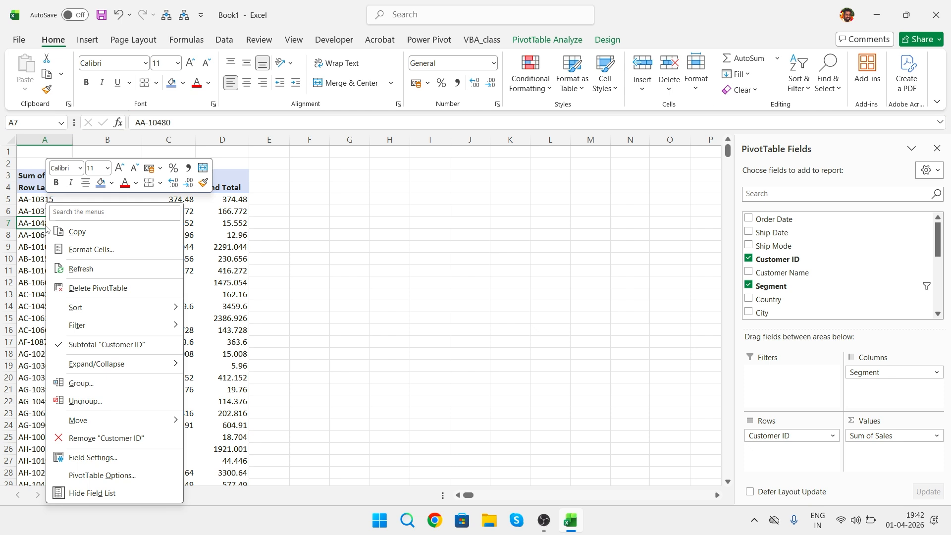
pyautogui.click(113, 477)
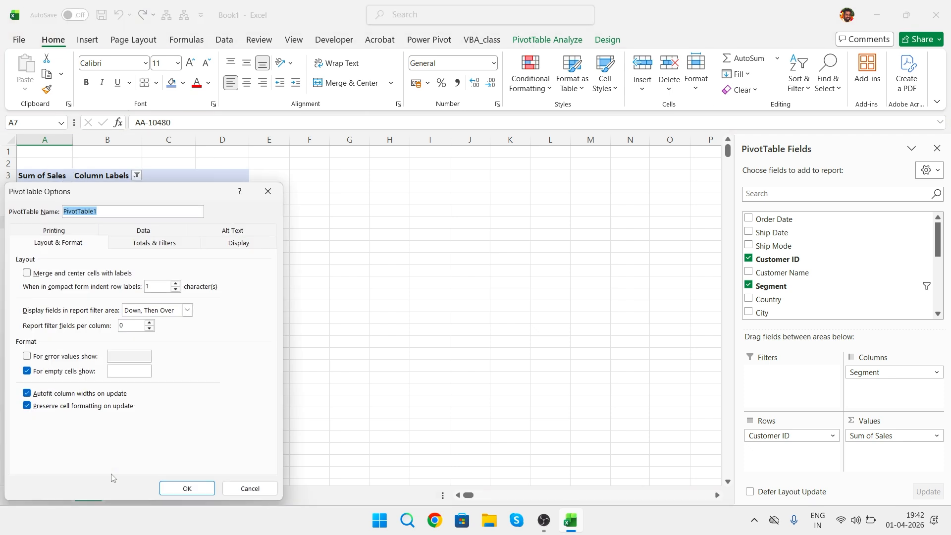
pyautogui.click(240, 244)
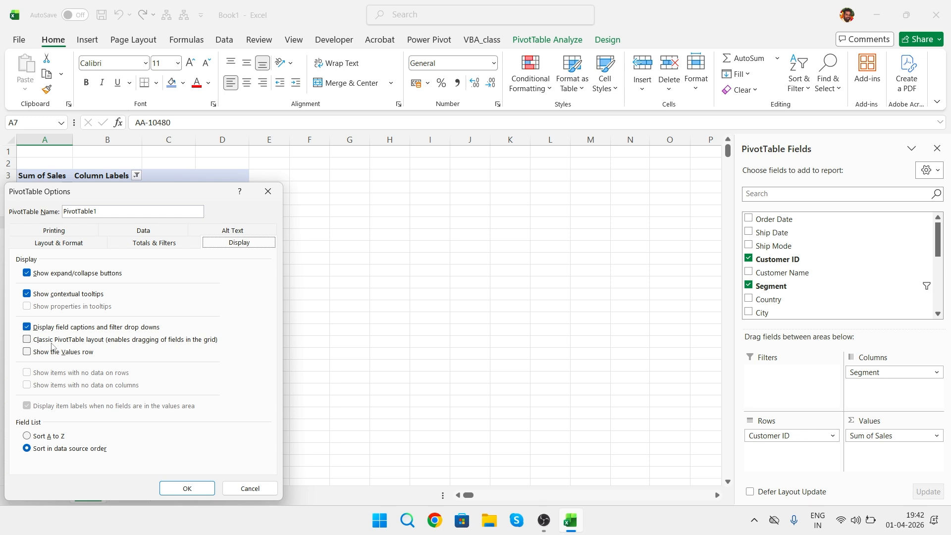
pyautogui.click(35, 340)
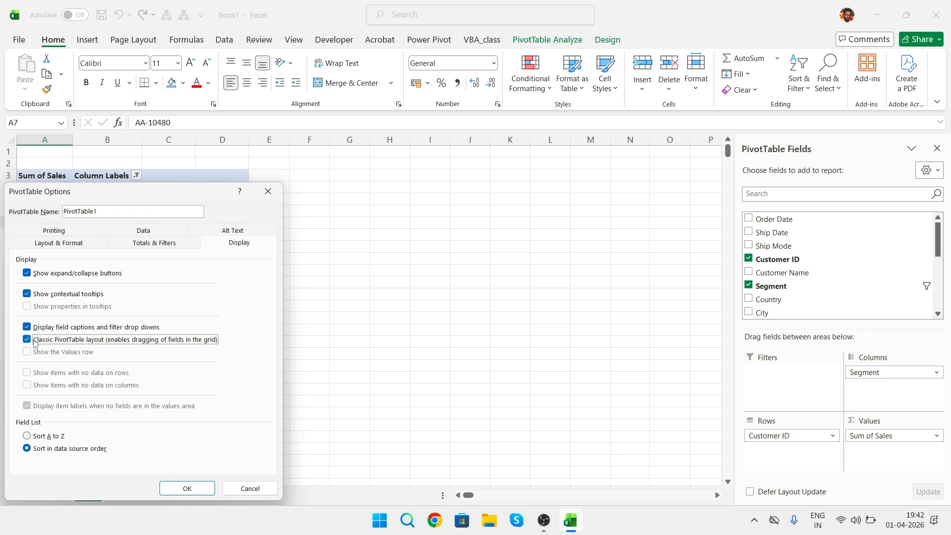
pyautogui.click(179, 490)
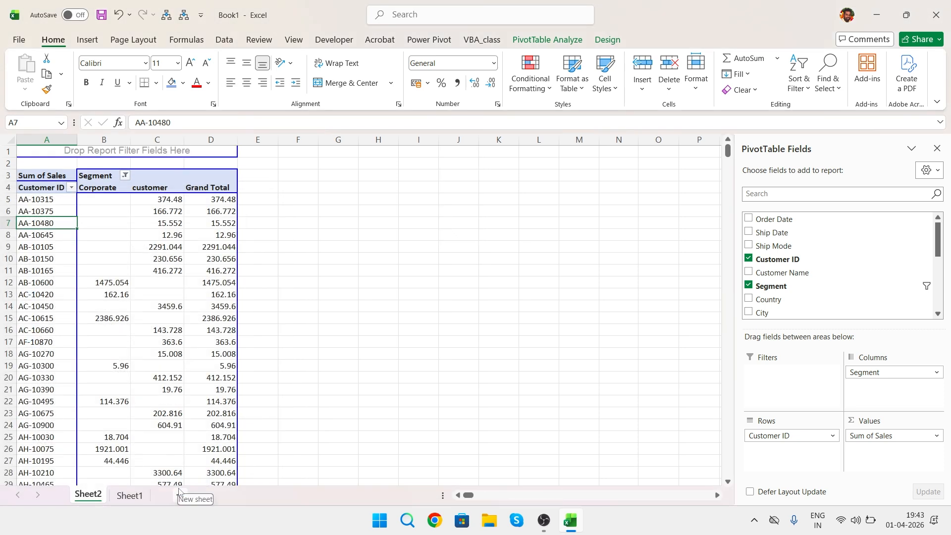